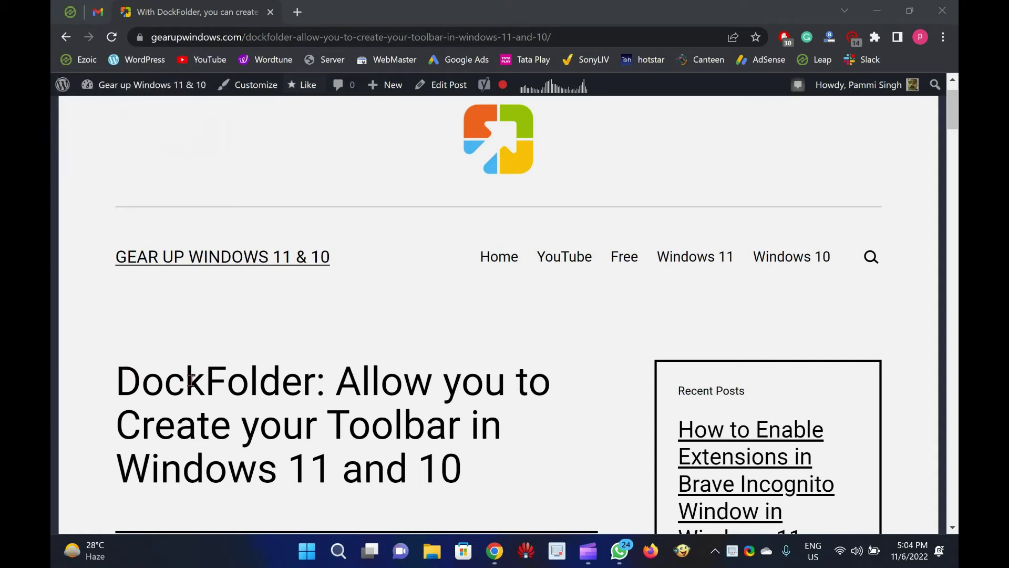
Step: Select the DockFolder post title and drag the Dock tray icon from the overflow flyout onto the taskbar
drag(117, 382, 462, 467)
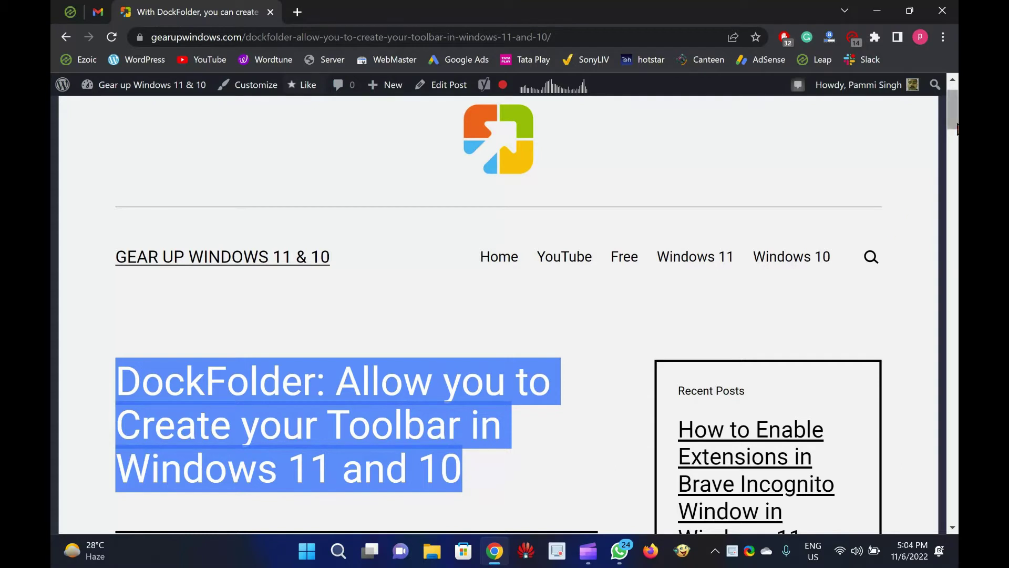
click(715, 552)
drag(719, 513, 712, 552)
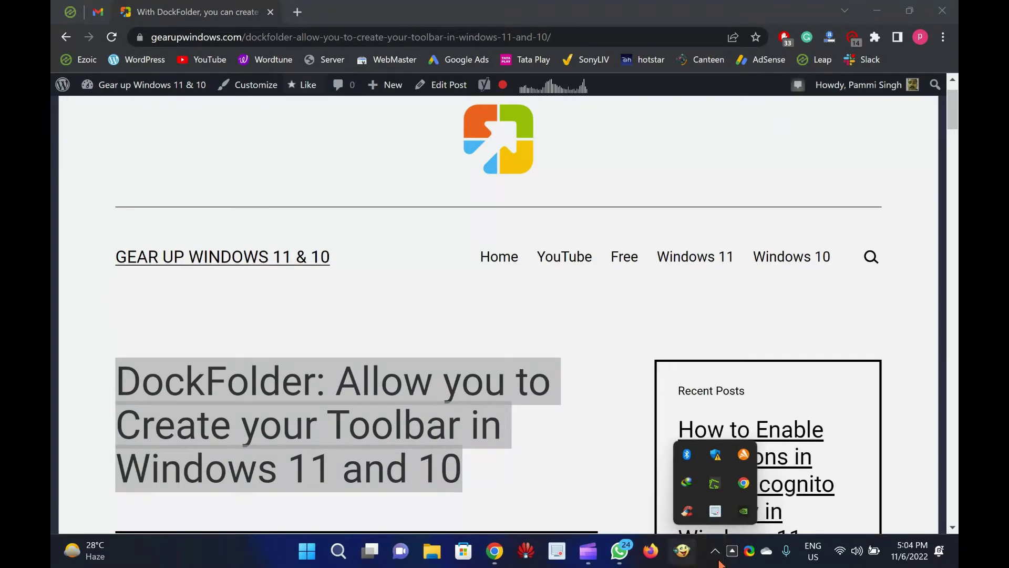
Step: From the Documents stack, expand Watermark Software, view the empty MyPhoto folder in Explorer and close it
click(658, 146)
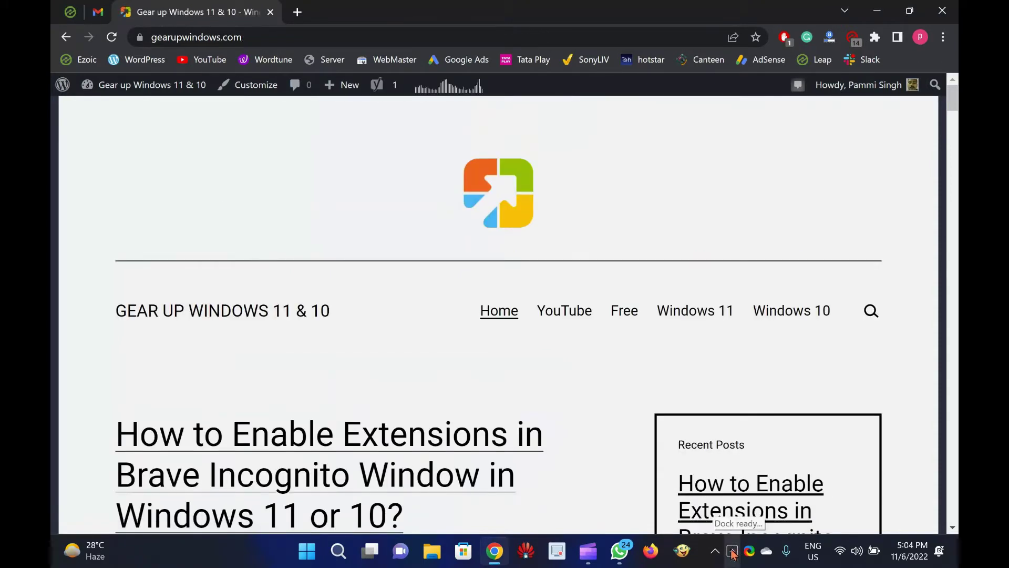
click(733, 552)
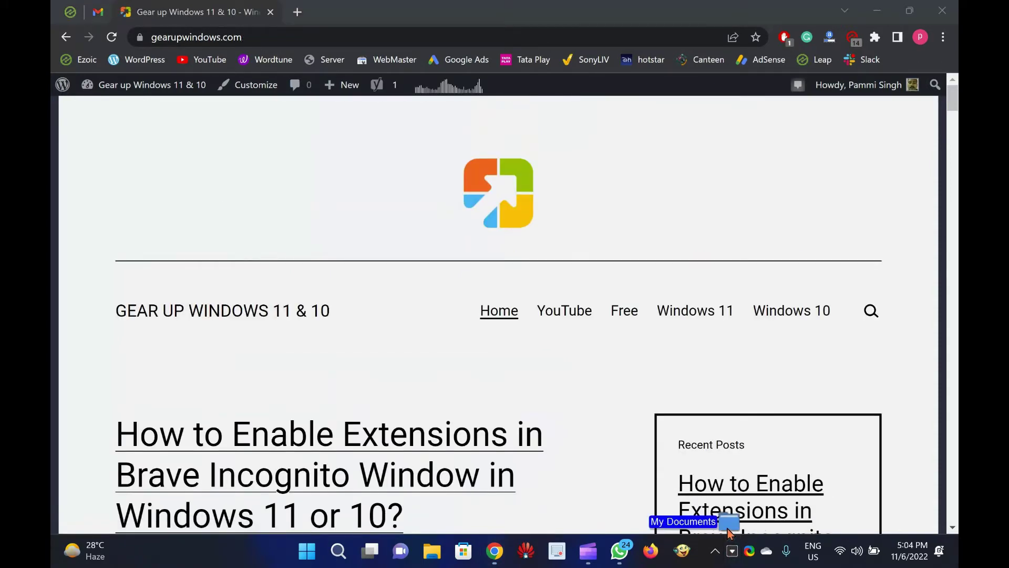
click(684, 401)
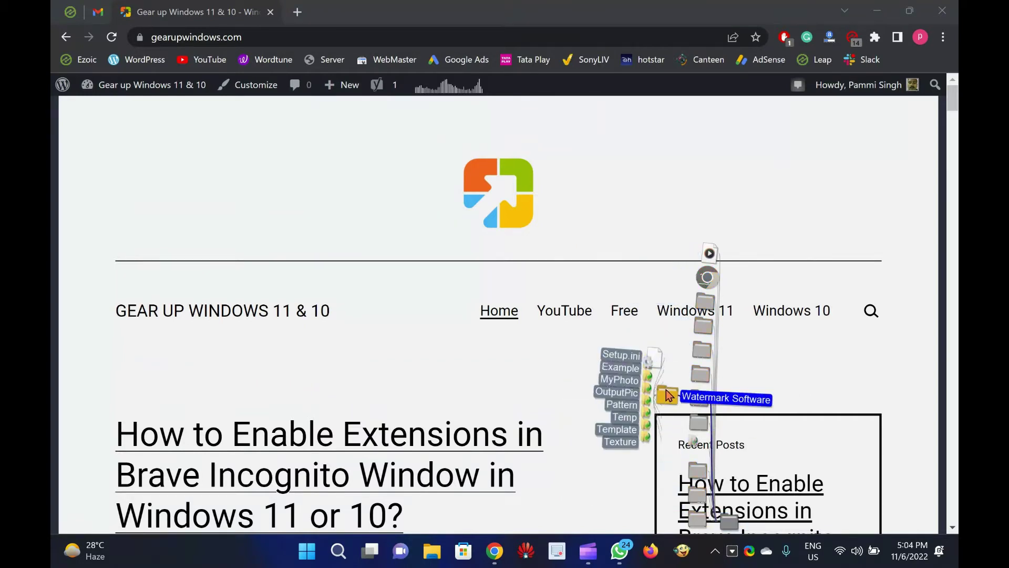
click(632, 369)
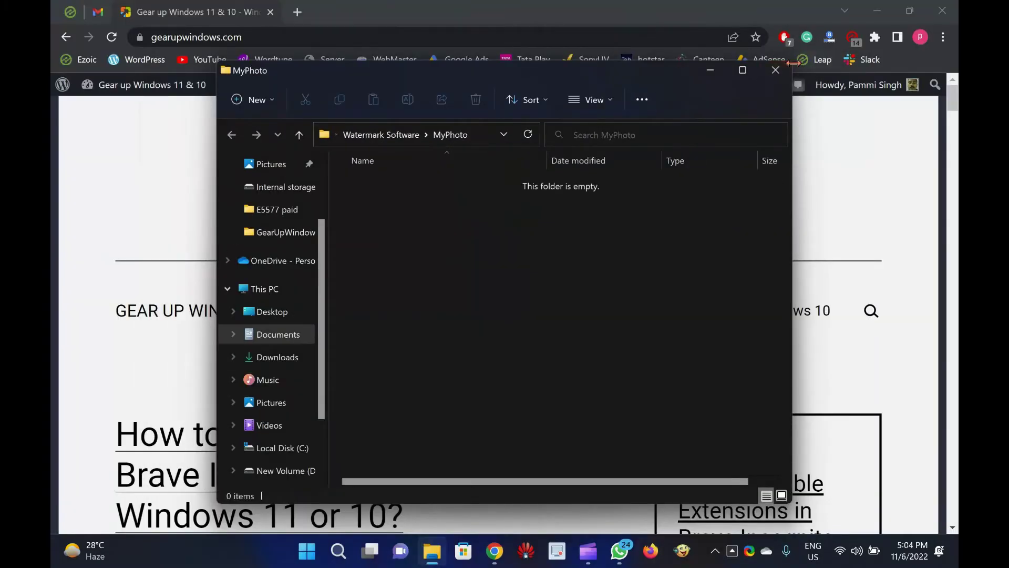
click(775, 71)
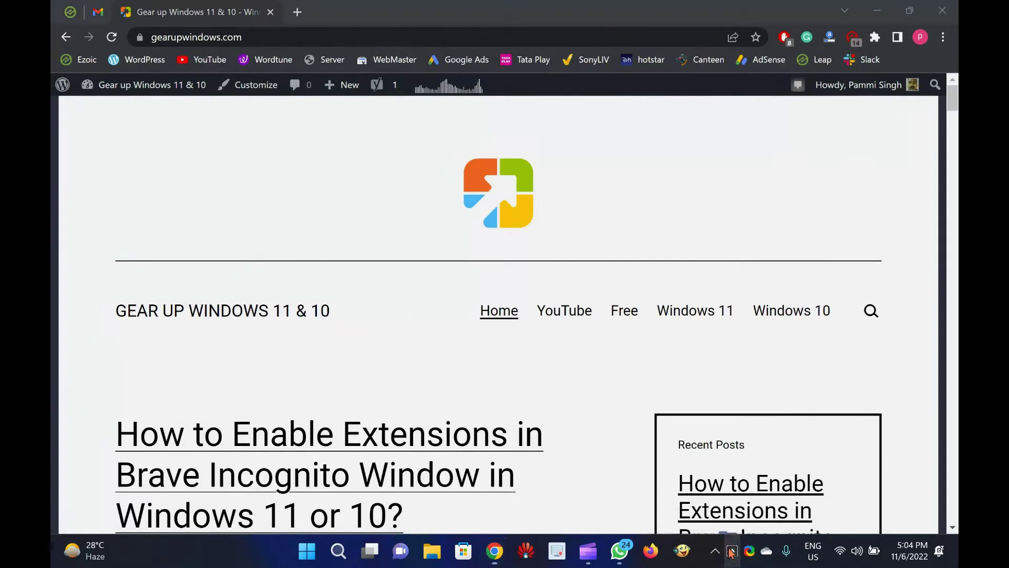
Step: Hold the Documents stack open and preview the Download folder's contents without opening a window
drag(732, 550, 697, 478)
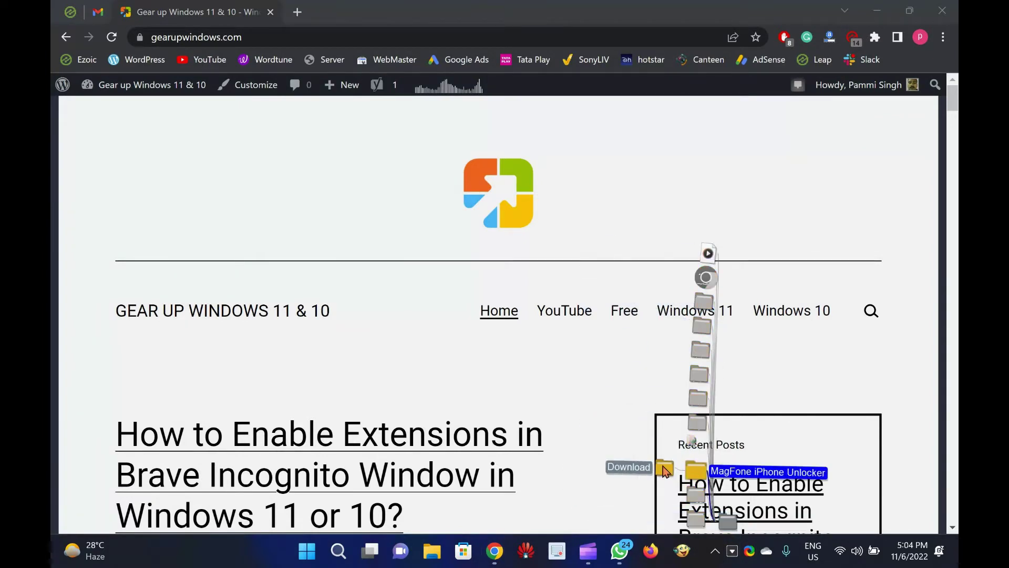
mouse_move(696, 478)
mouse_down()
mouse_move(663, 470)
mouse_move(713, 552)
mouse_up()
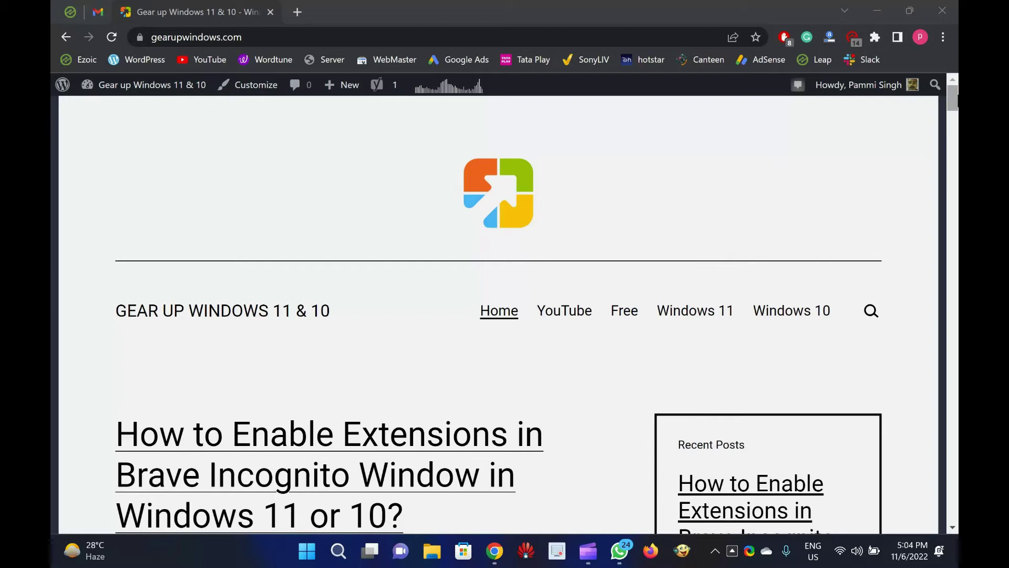
scroll(576, 370, down, 4)
scroll(576, 366, down, 1)
scroll(576, 371, up, 1)
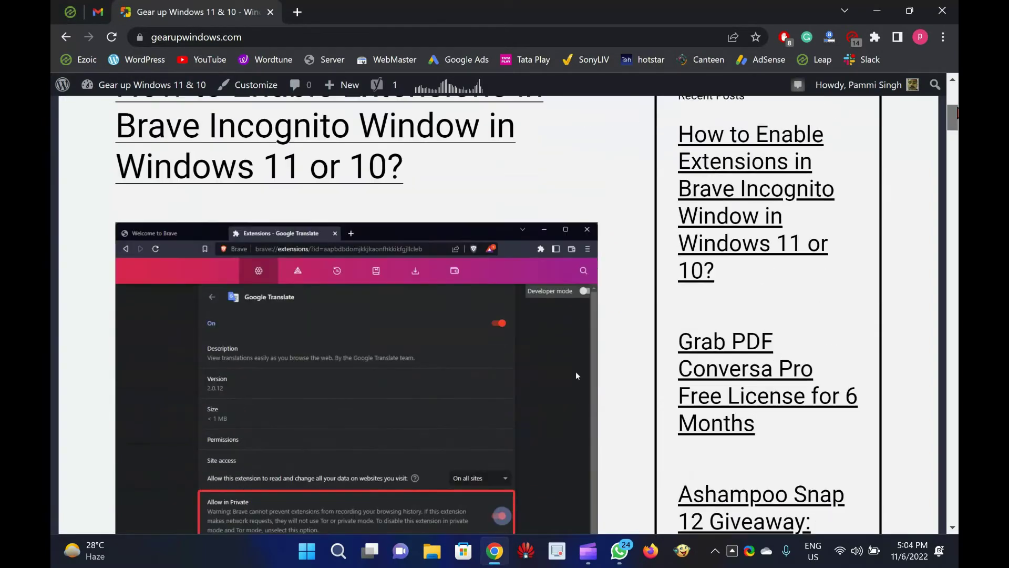
scroll(575, 371, up, 4)
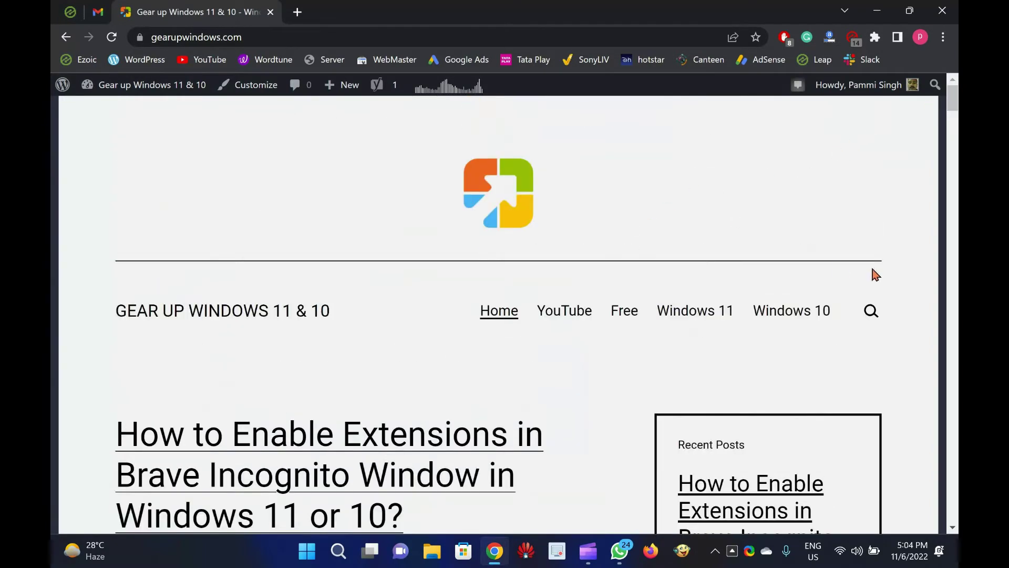
click(873, 299)
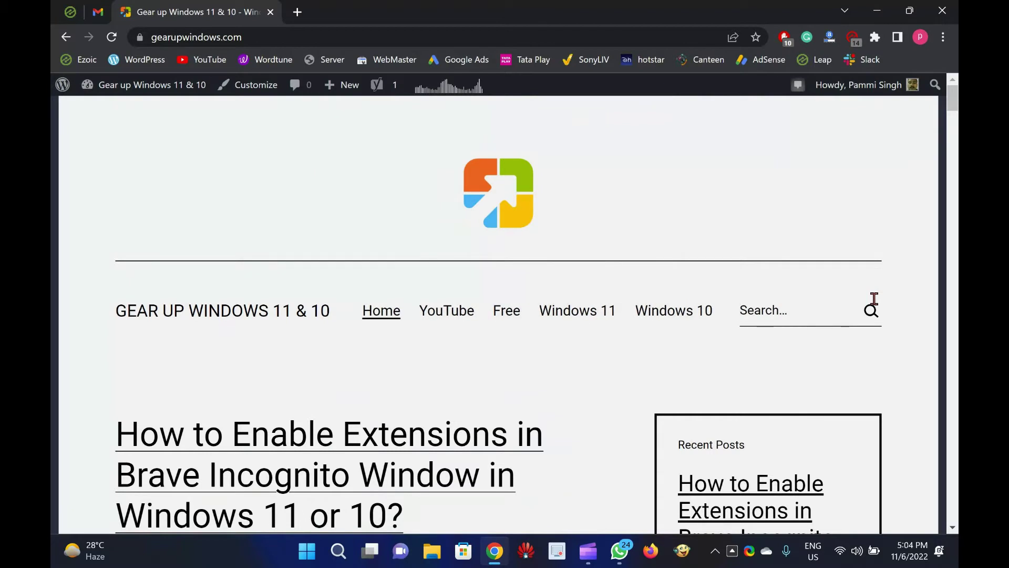
Step: Return to the DockFolder article and dismiss the CCleaner junk-files popup
click(63, 37)
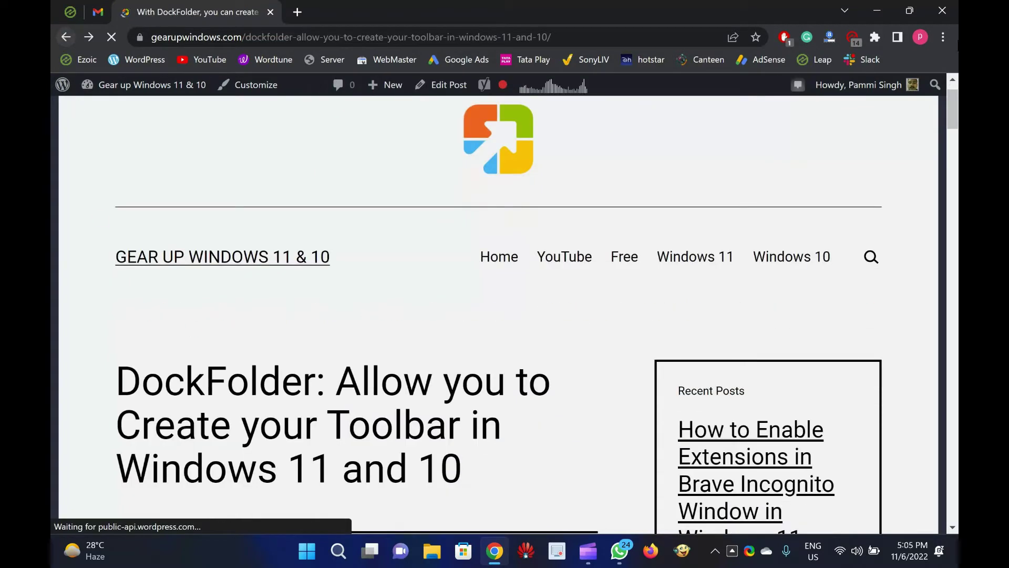
scroll(505, 329, down, 2)
scroll(505, 329, down, 4)
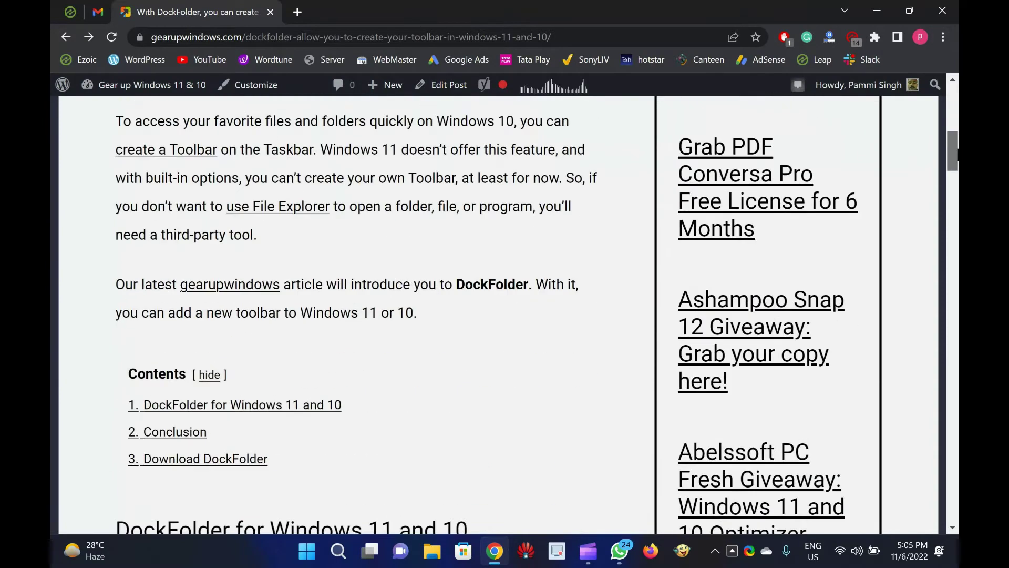
scroll(505, 330, down, 1)
scroll(505, 330, down, 3)
scroll(504, 330, down, 2)
scroll(505, 330, down, 3)
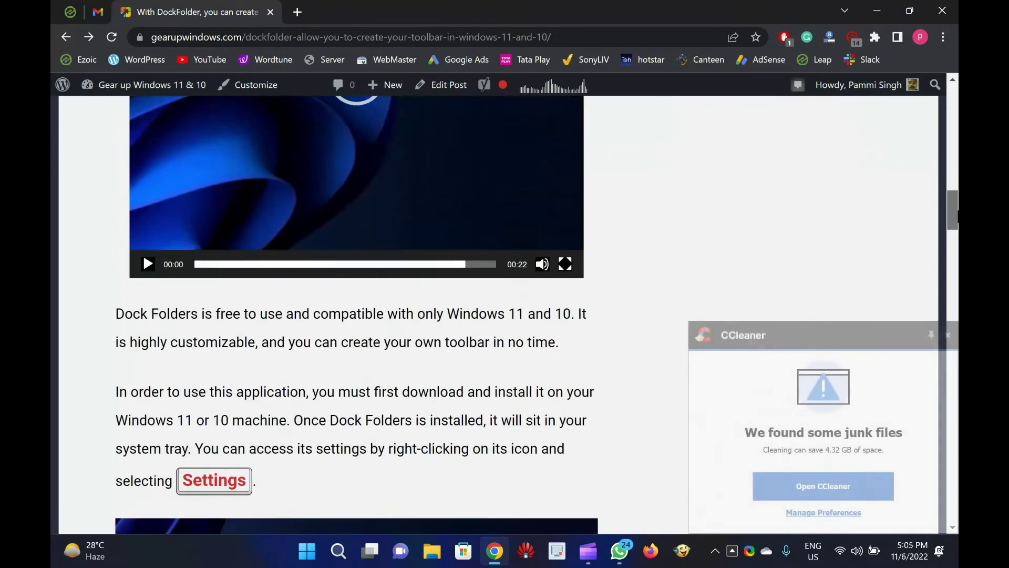
scroll(505, 330, down, 2)
scroll(505, 330, down, 1)
scroll(505, 330, down, 2)
scroll(504, 329, down, 2)
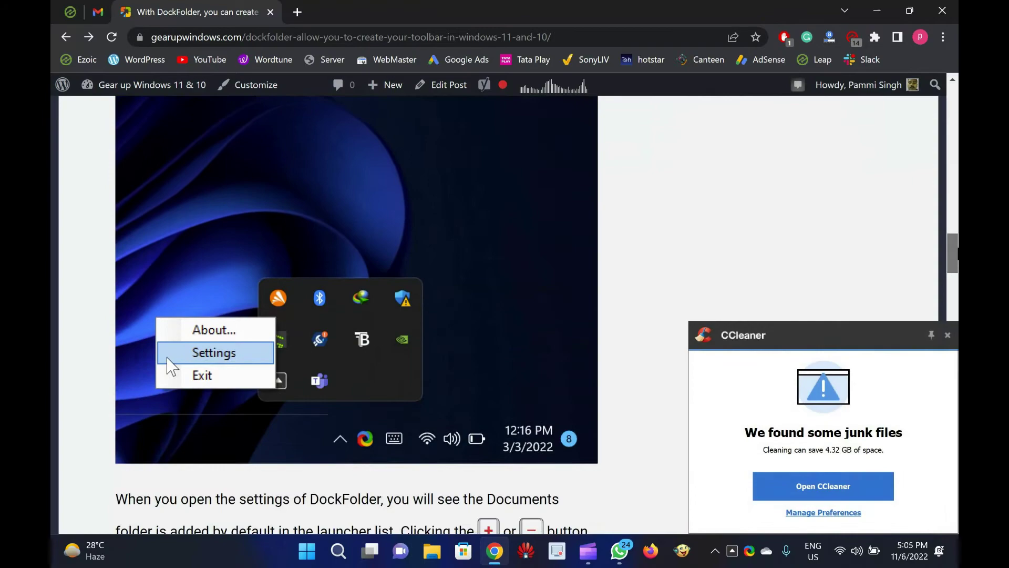
scroll(505, 330, down, 1)
scroll(801, 271, down, 1)
scroll(800, 270, up, 2)
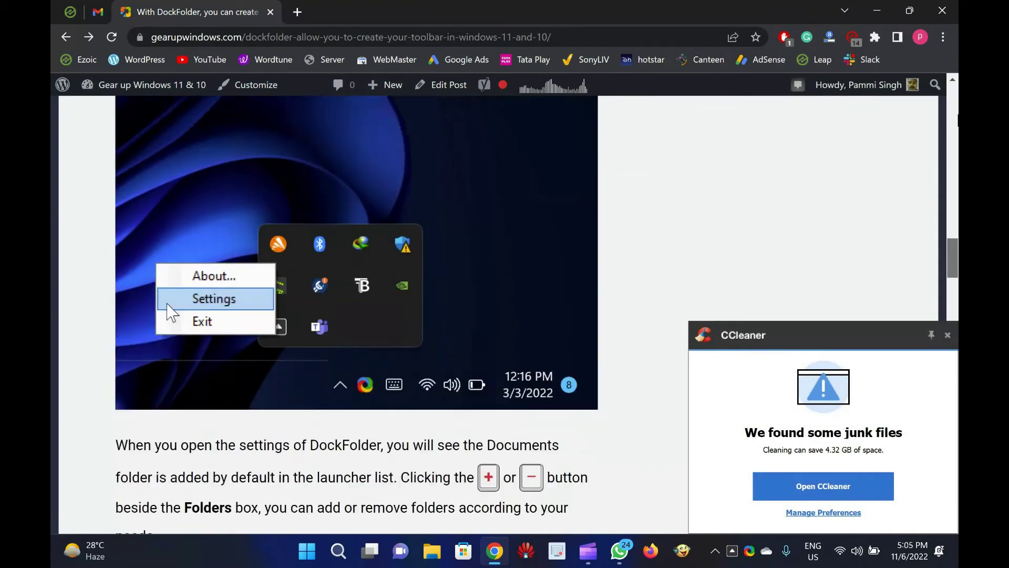
scroll(800, 270, up, 15)
scroll(581, 295, down, 4)
scroll(581, 293, down, 4)
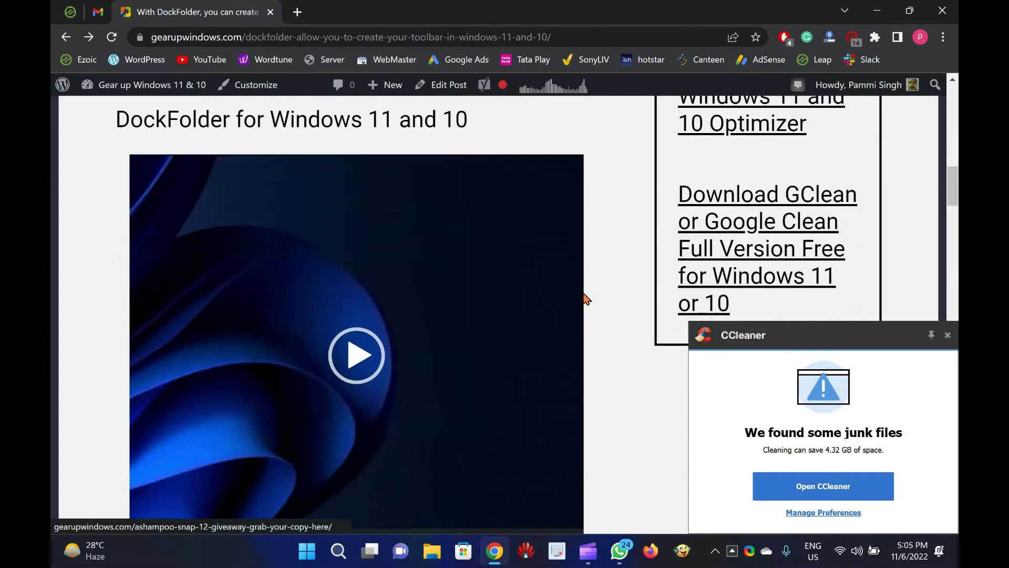
scroll(582, 292, down, 2)
scroll(583, 300, down, 2)
scroll(584, 300, down, 3)
scroll(583, 300, down, 2)
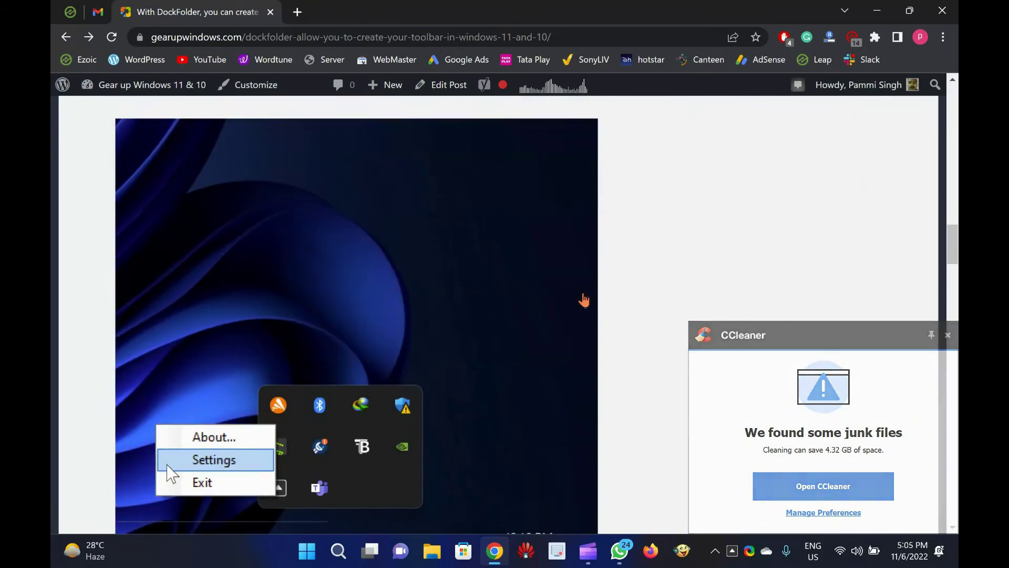
scroll(583, 300, up, 3)
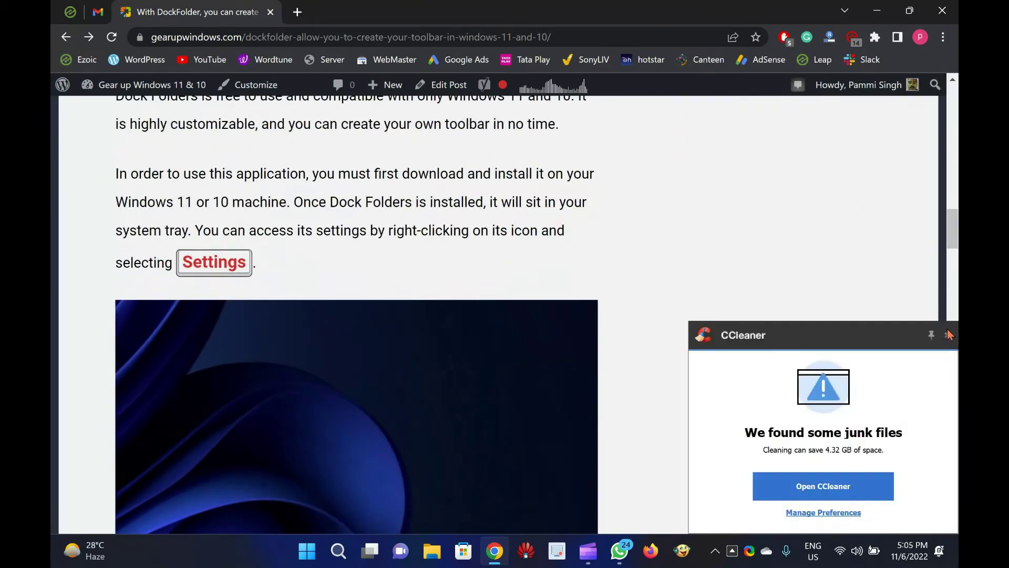
click(948, 336)
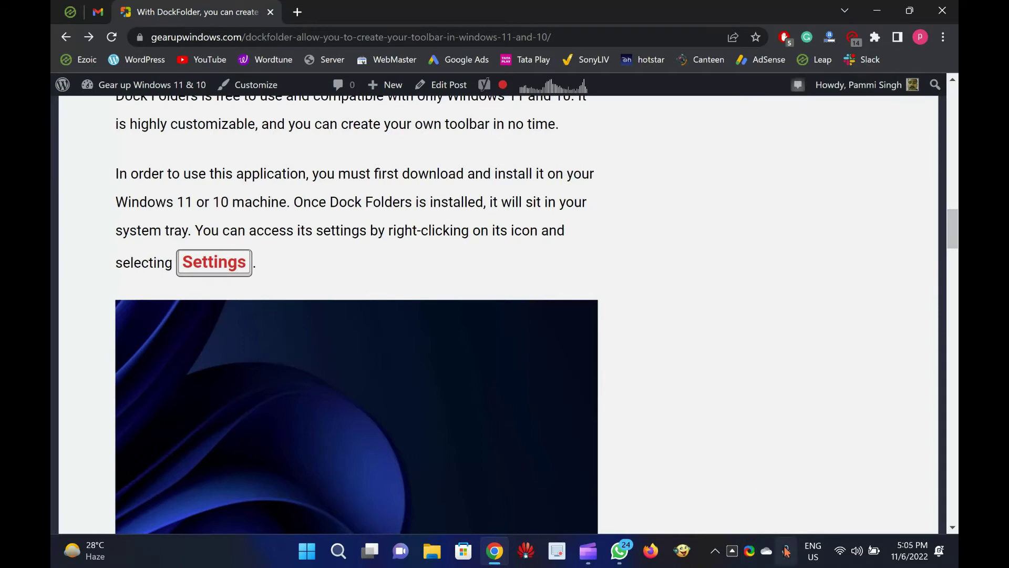
Step: Reach the DockFolders preferences from the Dock tray icon's right-click menu
right_click(732, 554)
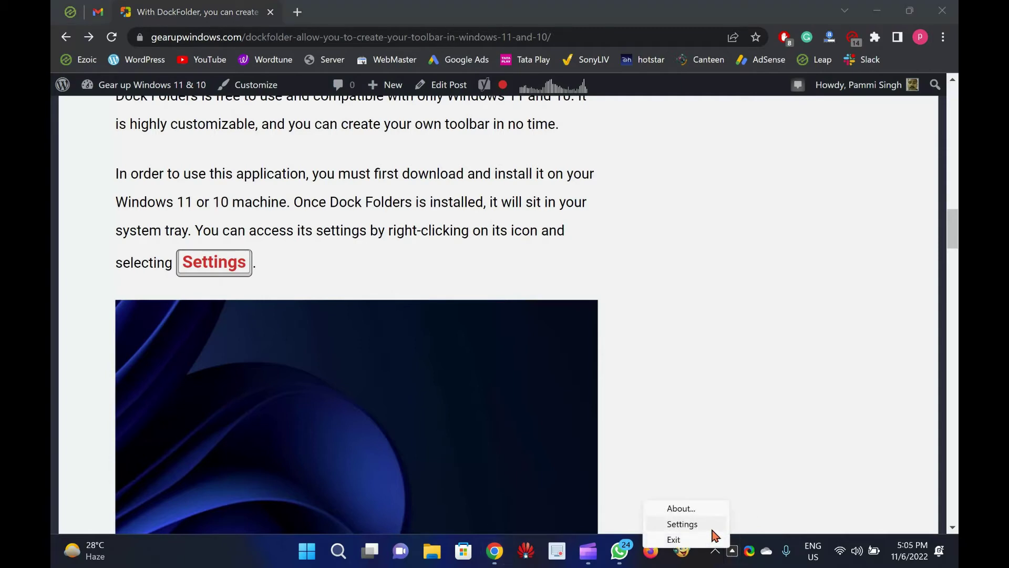
click(712, 527)
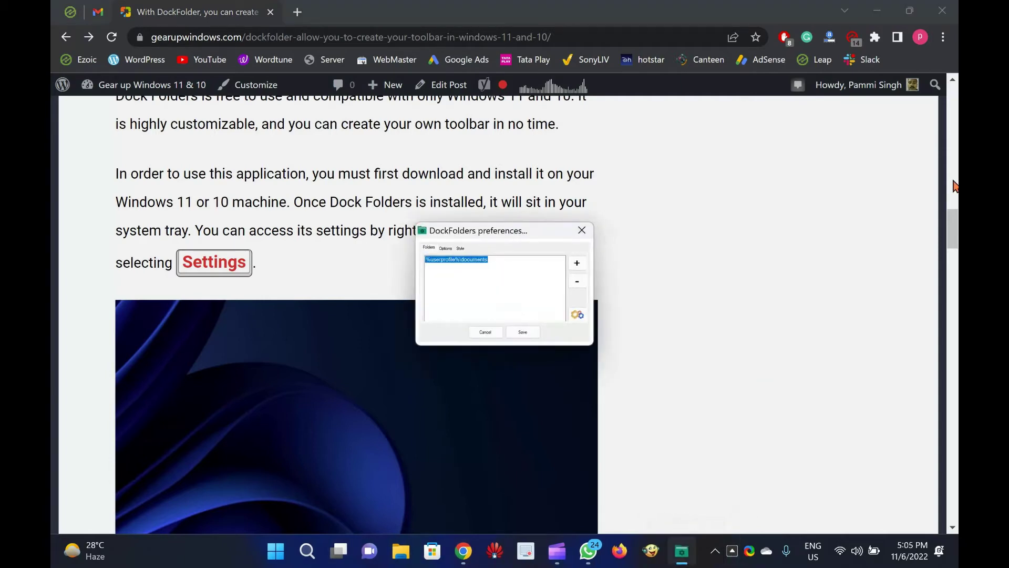
key(Escape)
scroll(355, 315, down, 5)
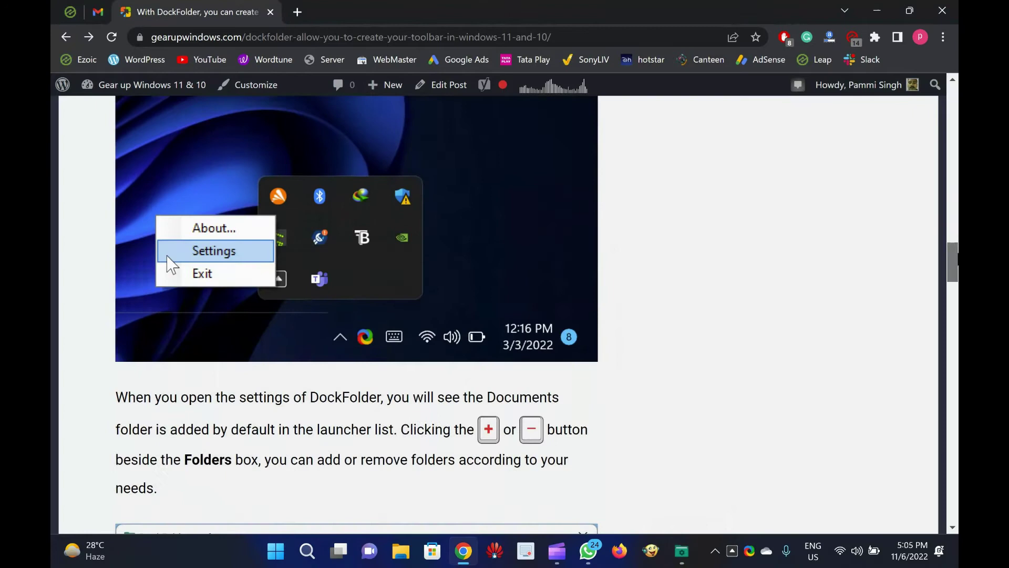
scroll(665, 455, down, 2)
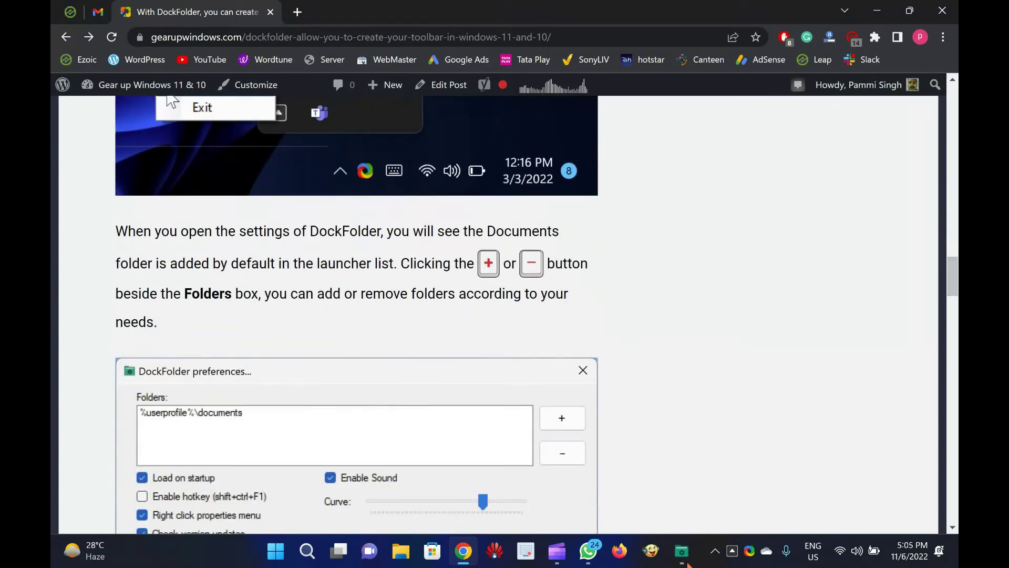
click(681, 551)
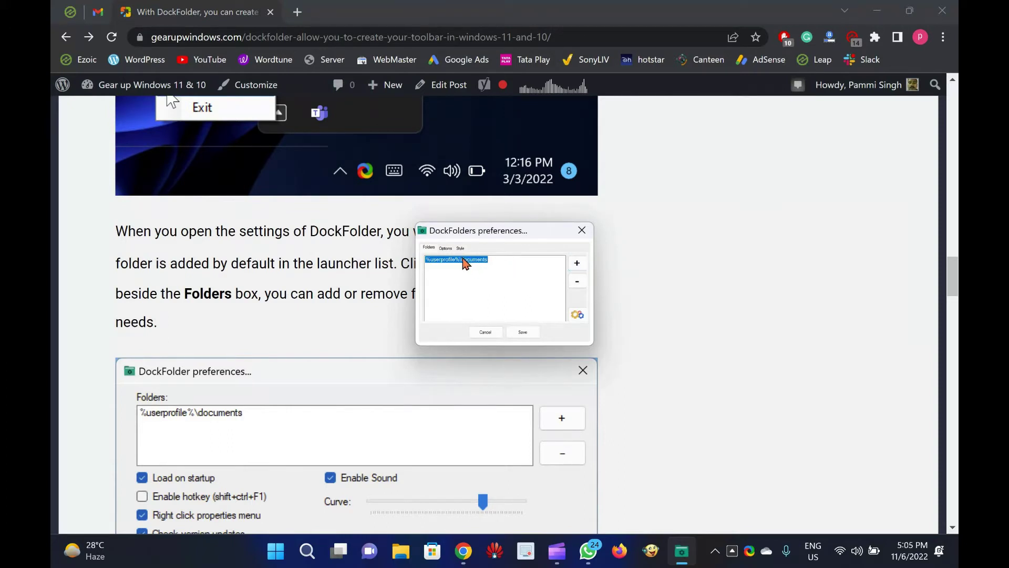
Step: Add New Volume (D:) so D:\ appears in the launcher Folders list under Documents
click(580, 270)
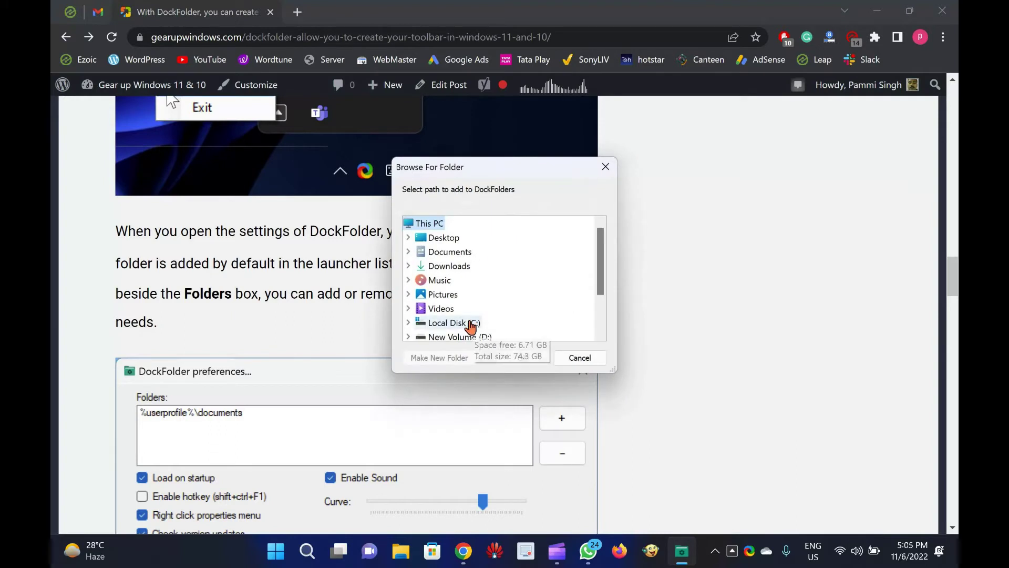
click(454, 338)
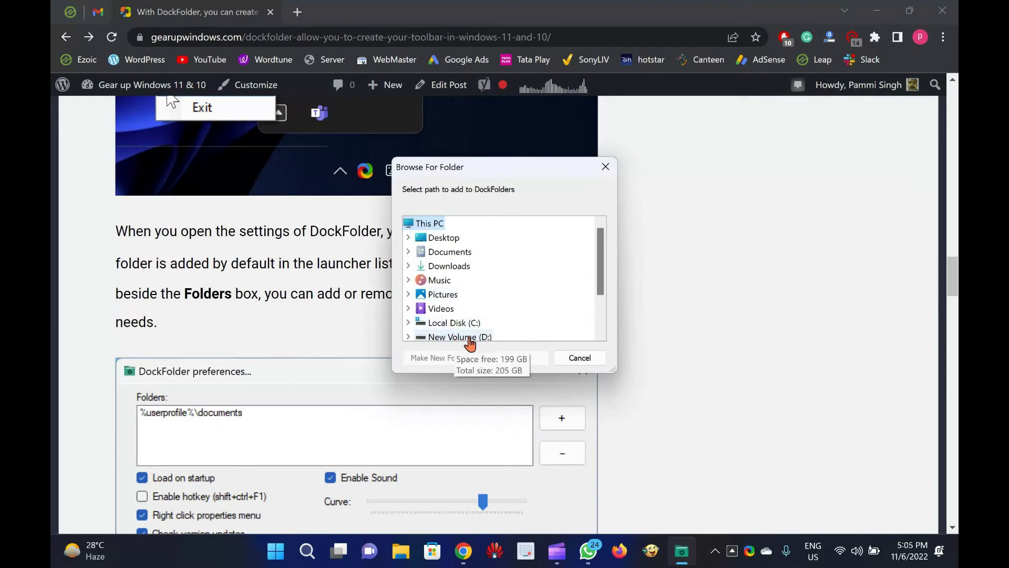
click(519, 358)
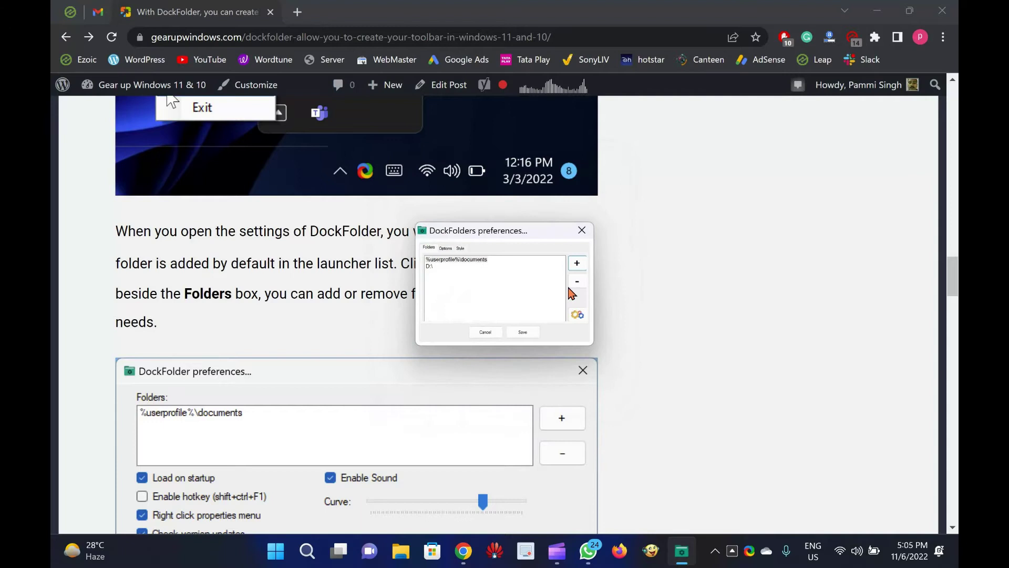
Step: Review and cancel the My Documents folder options, then save preferences with Documents and D:\ kept
click(519, 333)
scroll(139, 342, down, 1)
scroll(141, 352, down, 1)
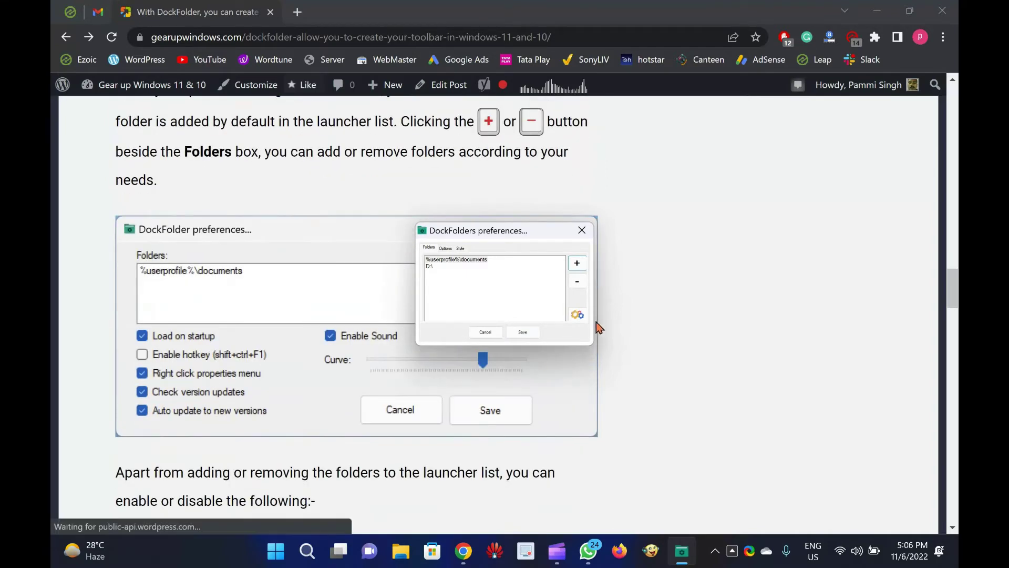
click(577, 314)
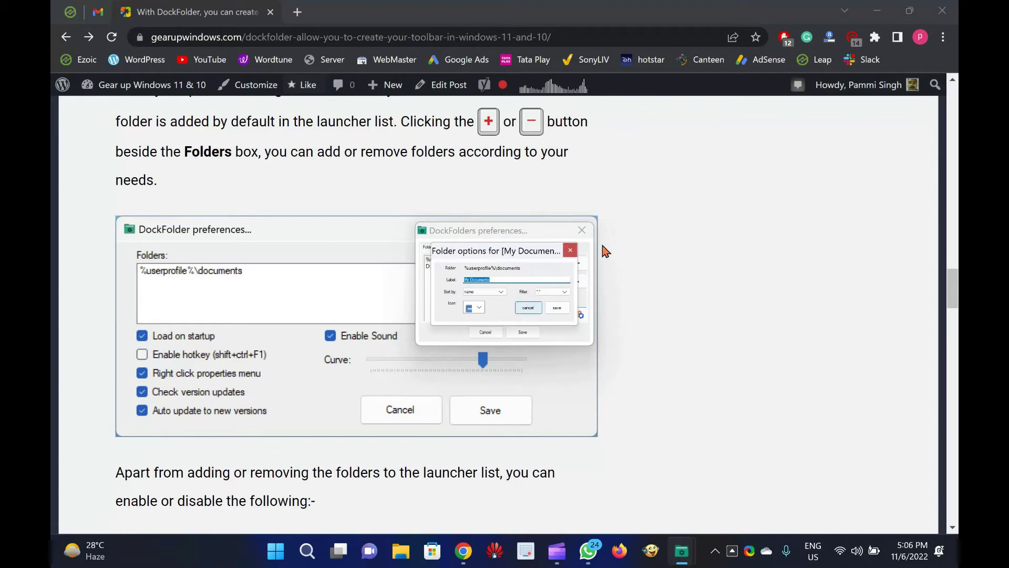
click(569, 252)
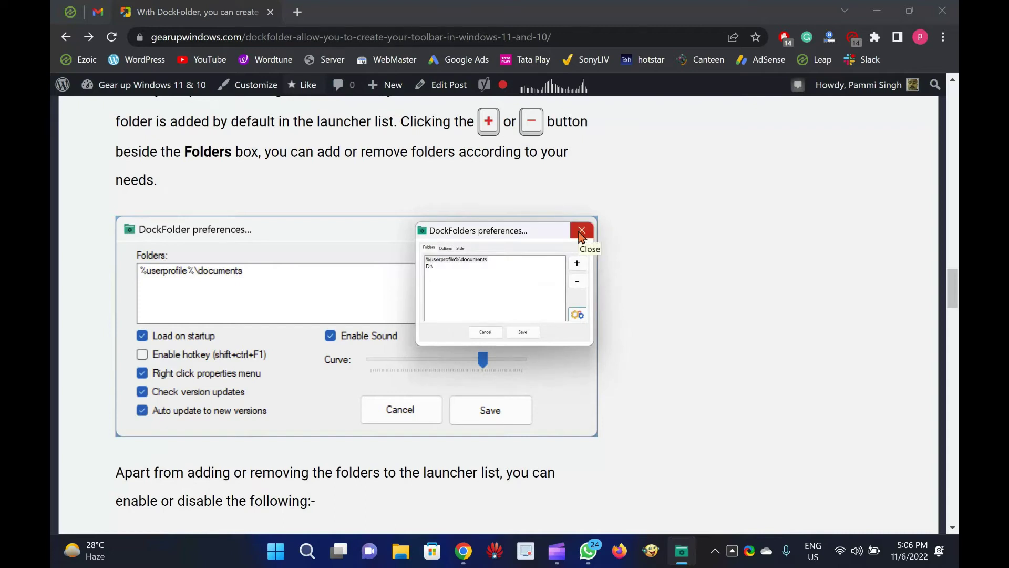
click(524, 335)
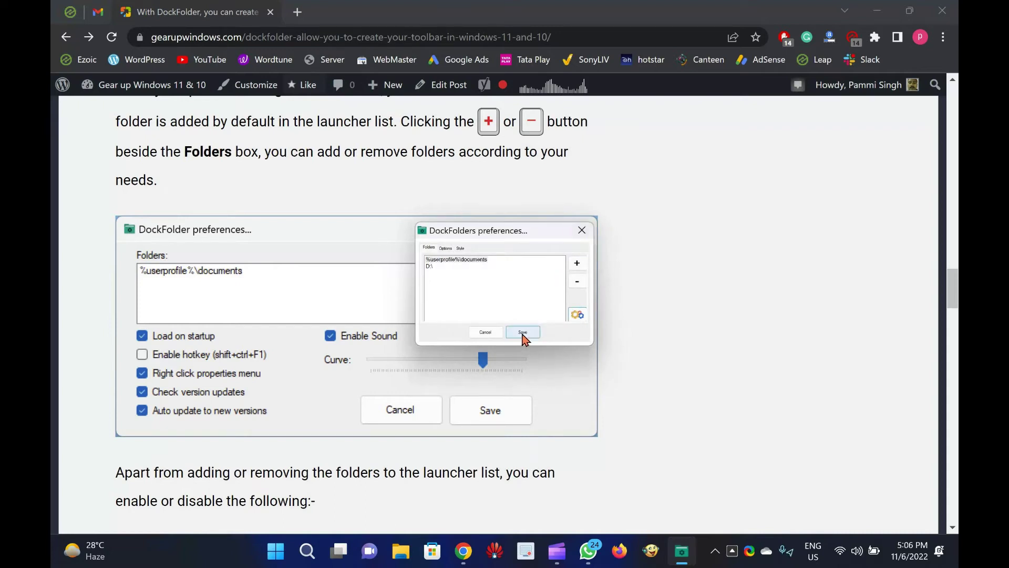
scroll(527, 356, down, 2)
scroll(527, 356, down, 2)
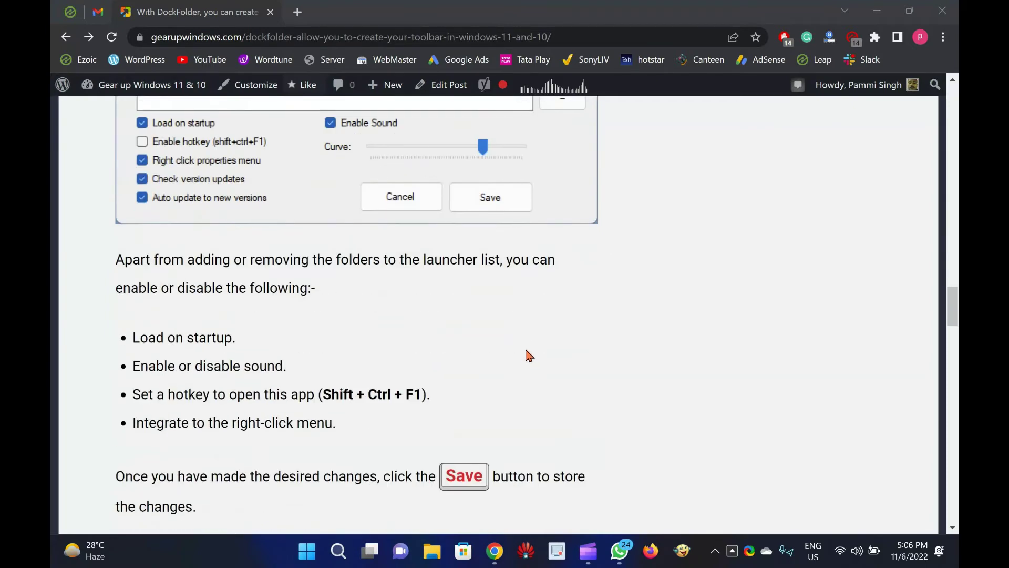
scroll(528, 357, down, 1)
scroll(528, 357, down, 1)
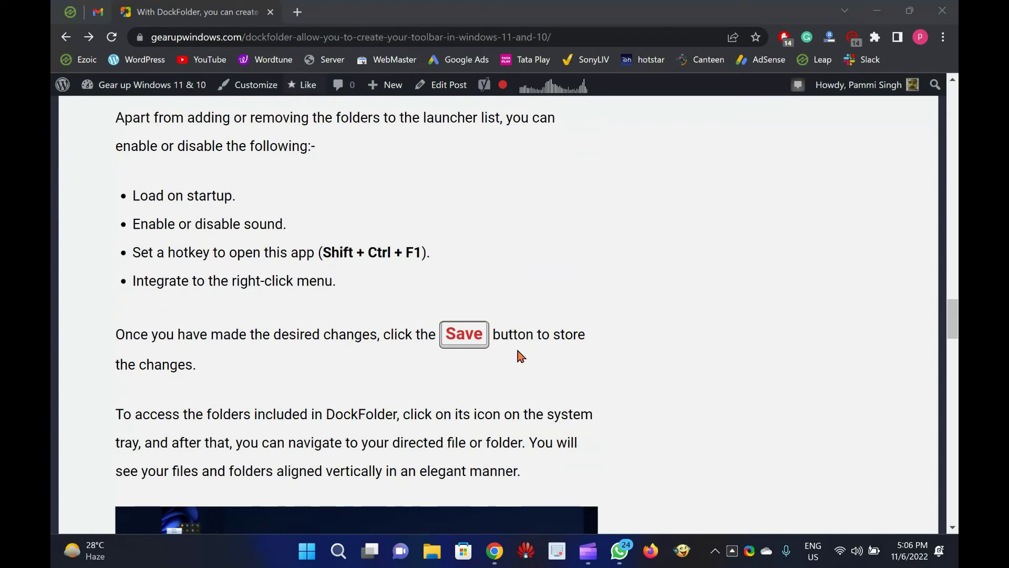
scroll(517, 357, down, 1)
scroll(518, 357, down, 1)
scroll(518, 356, down, 1)
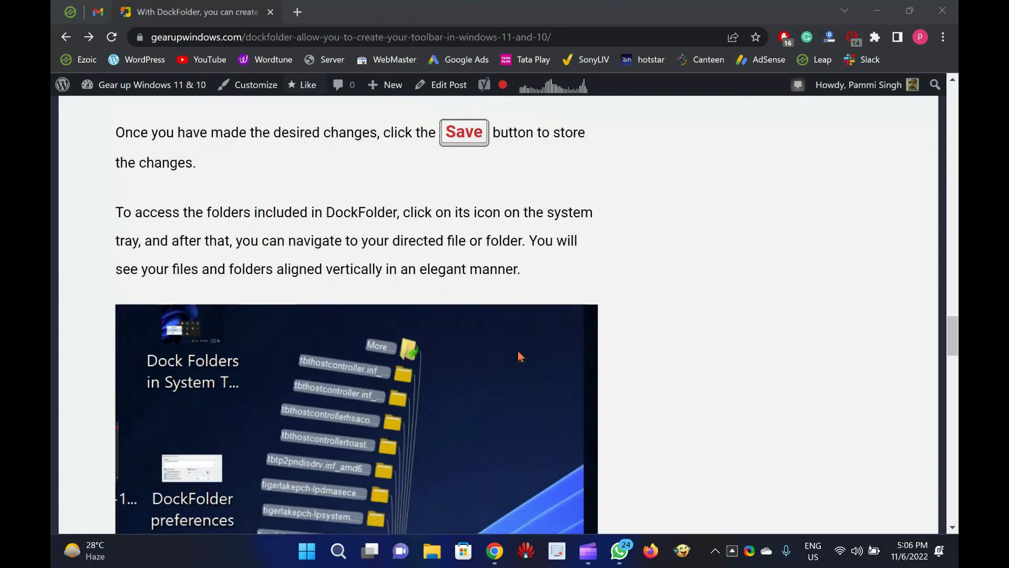
scroll(519, 357, down, 1)
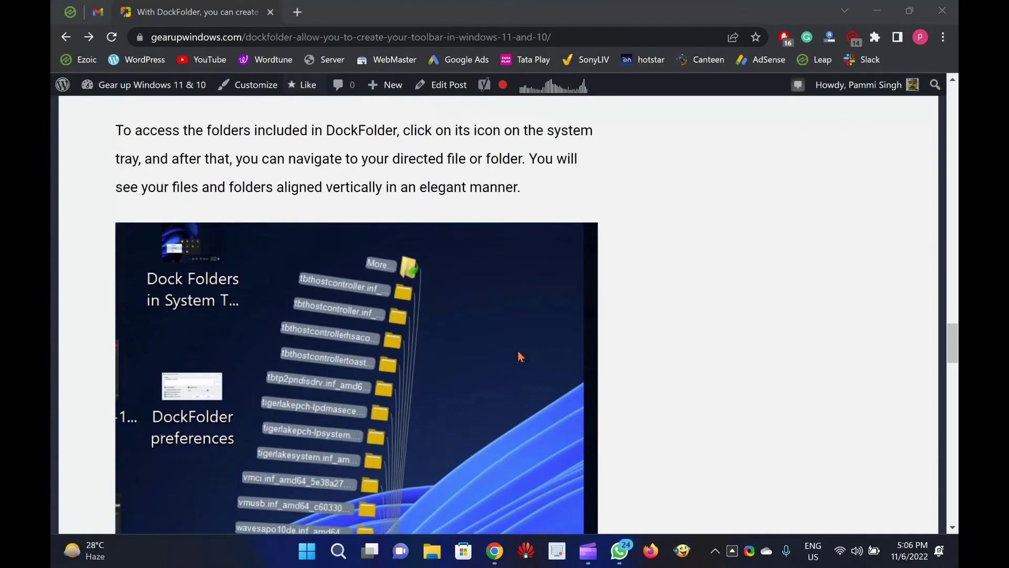
click(730, 554)
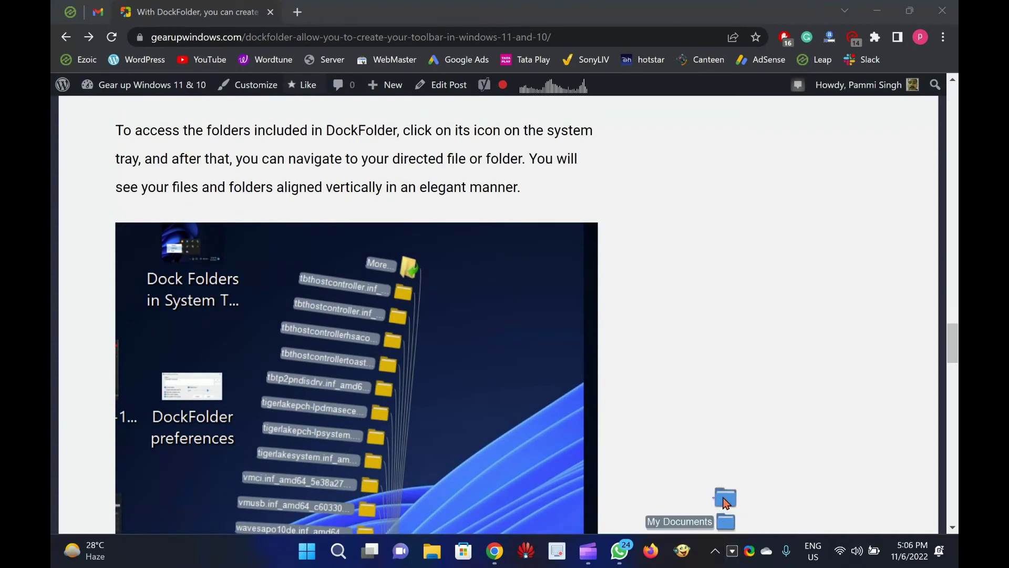
click(724, 502)
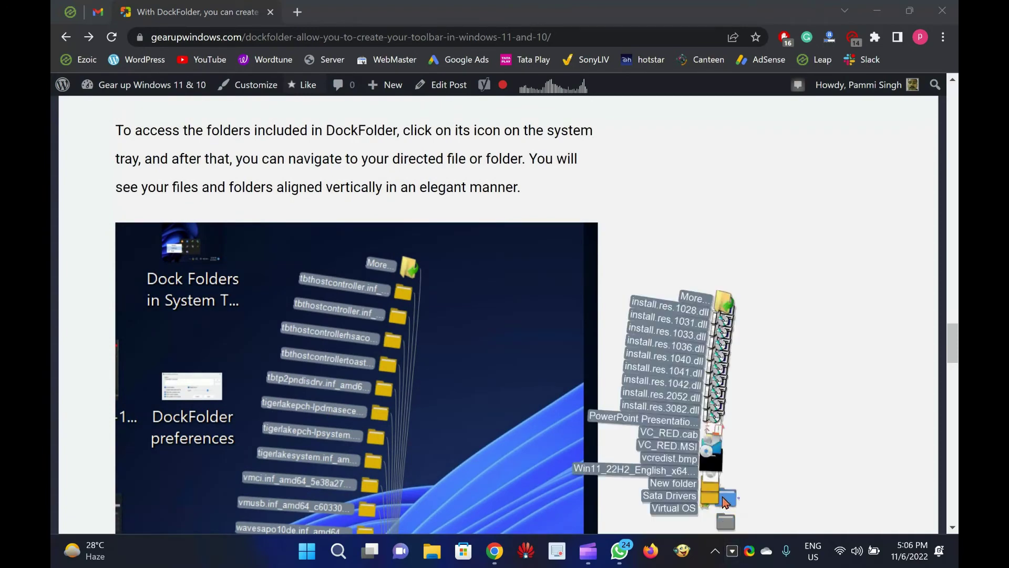
click(694, 498)
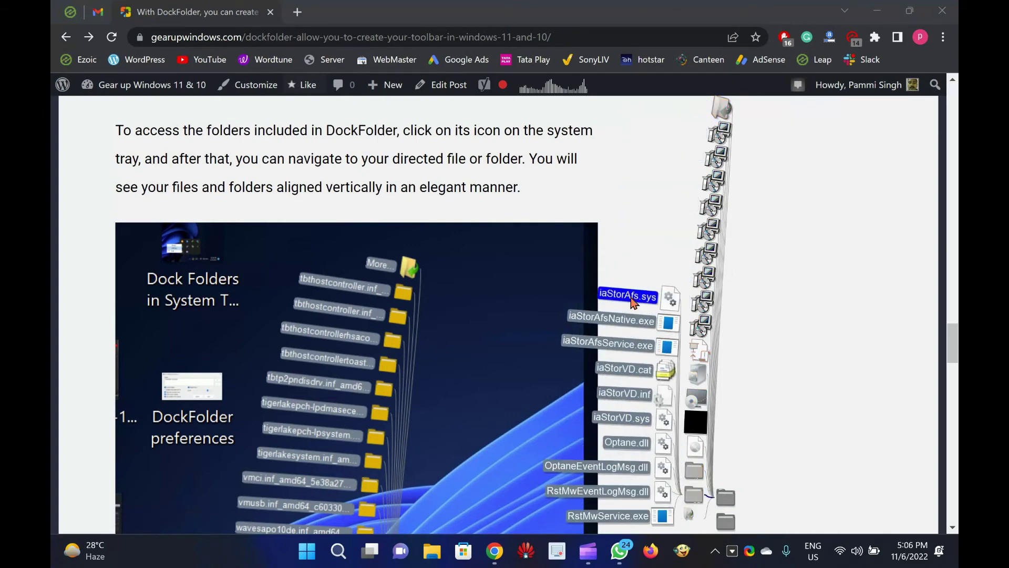
click(641, 325)
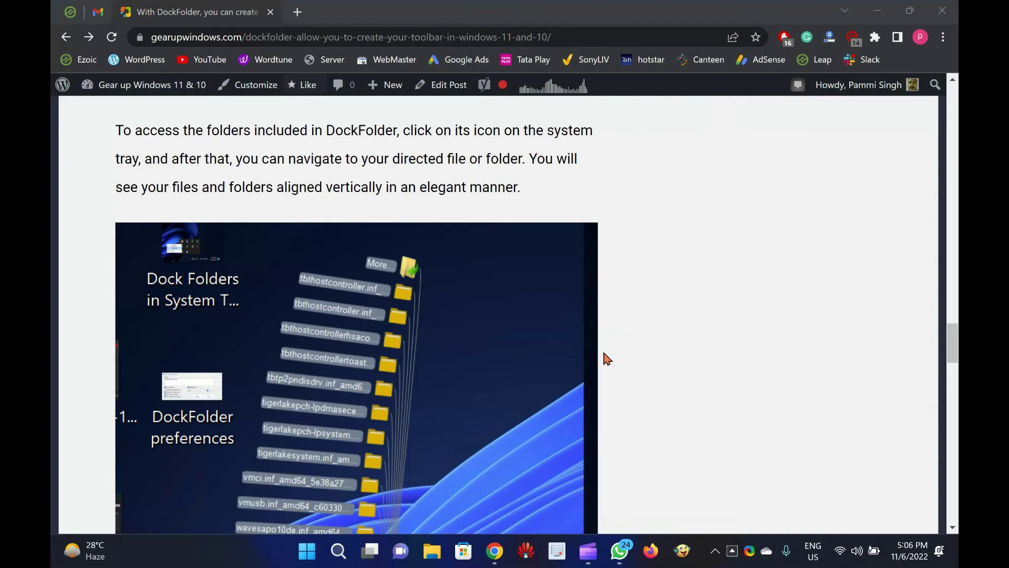
scroll(606, 359, down, 2)
scroll(606, 359, down, 3)
scroll(606, 359, down, 3)
scroll(606, 358, down, 3)
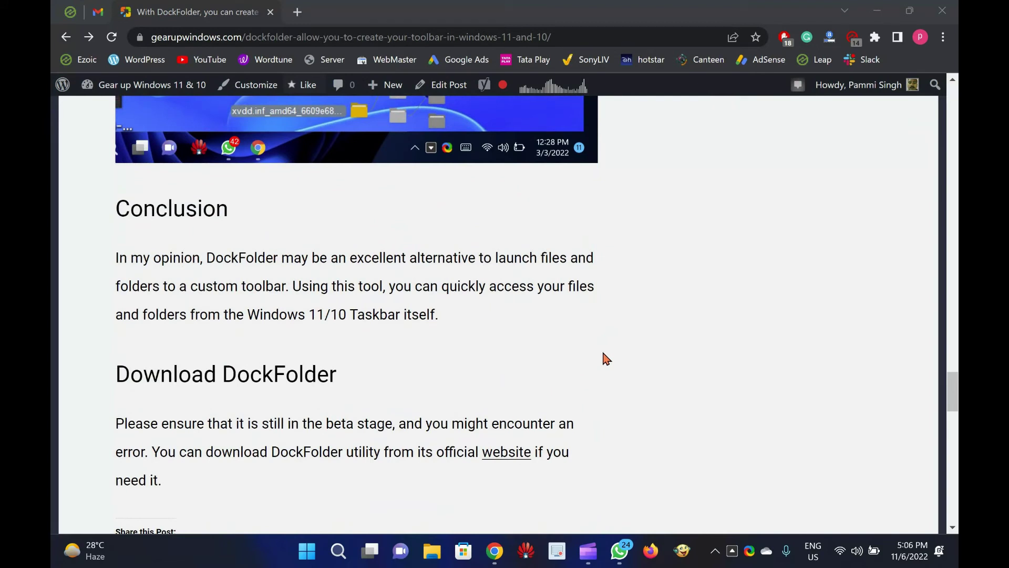
click(734, 548)
click(733, 524)
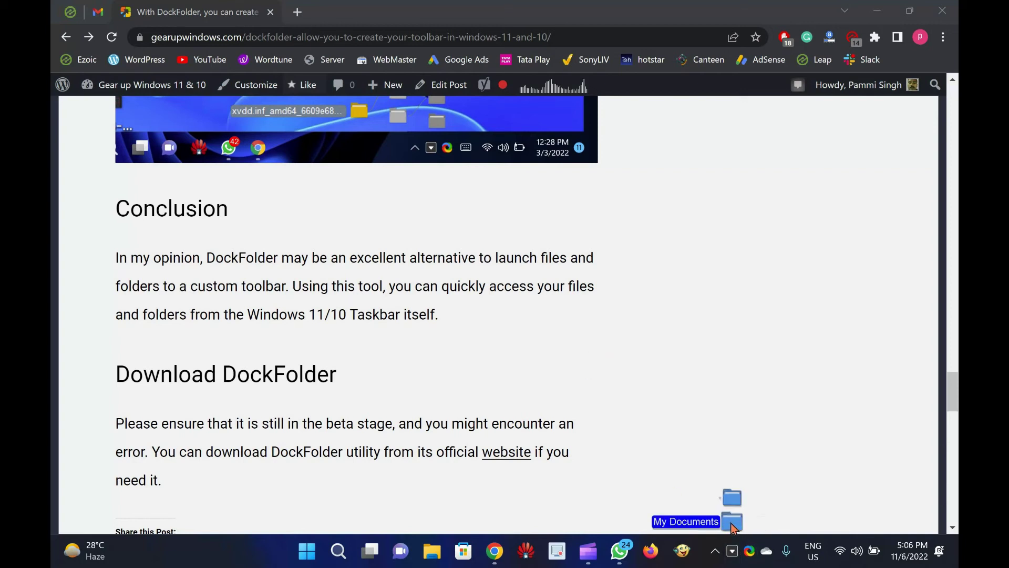
click(704, 424)
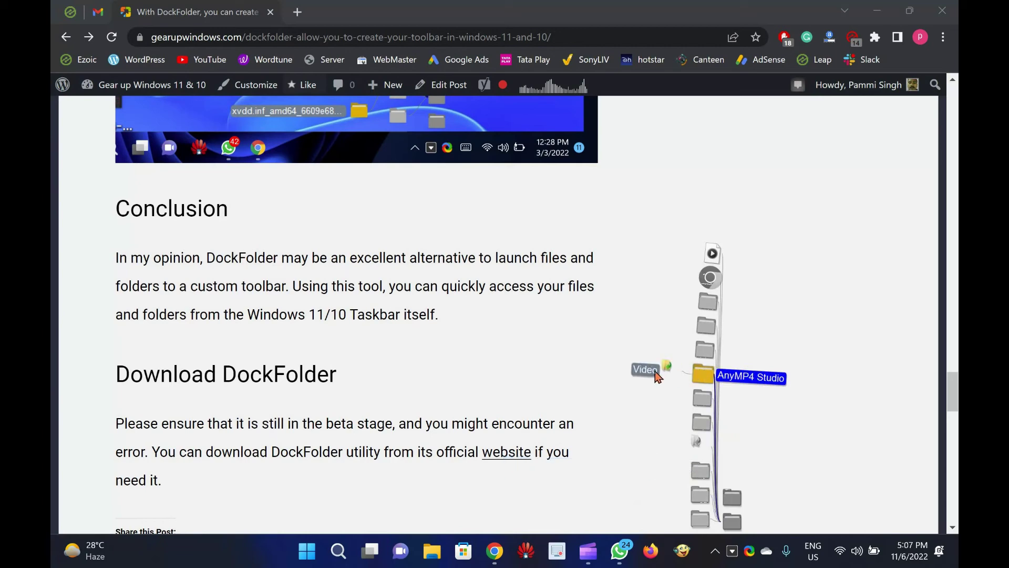
click(653, 377)
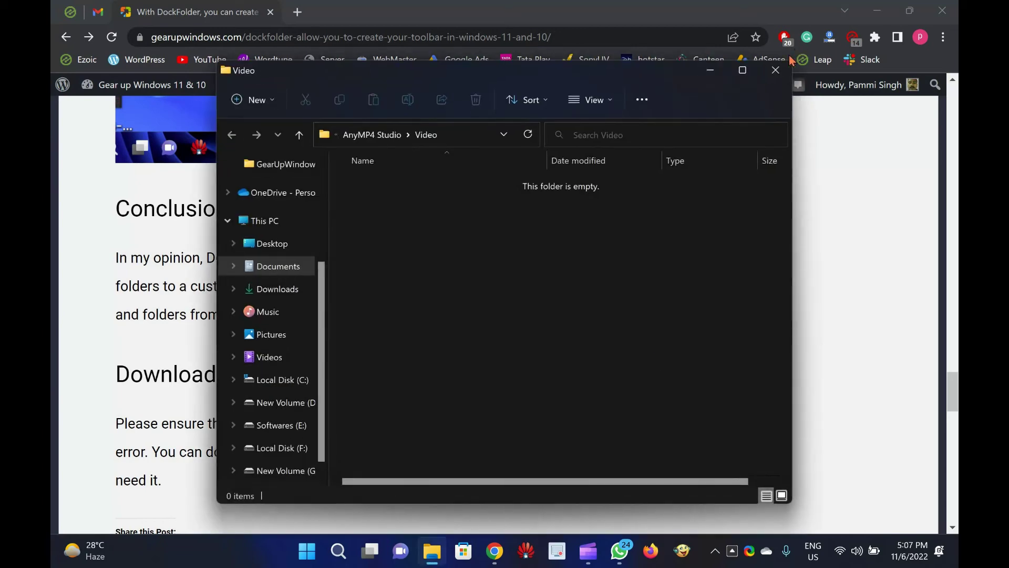
Step: Load the official DockFolders download page (V1.26 installer) in a new tab and dismiss its video overlay
click(777, 70)
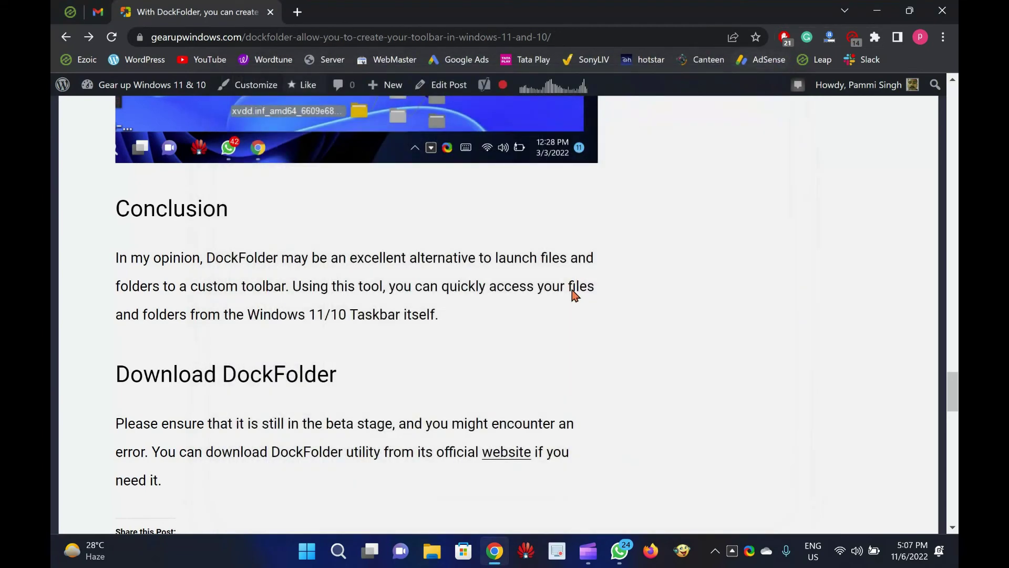
scroll(572, 289, down, 2)
scroll(572, 288, up, 1)
scroll(570, 289, up, 2)
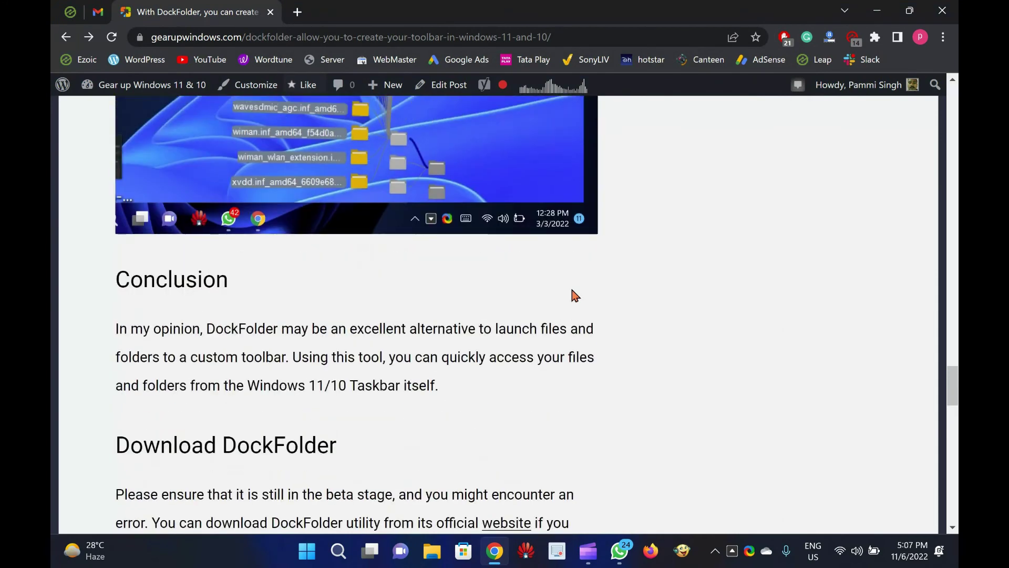
scroll(573, 295, down, 1)
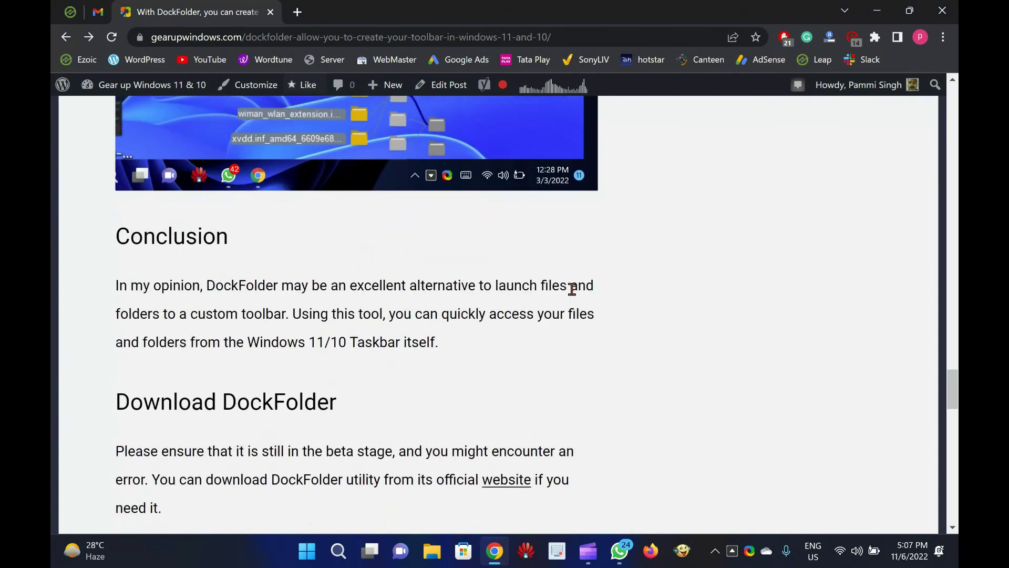
right_click(507, 453)
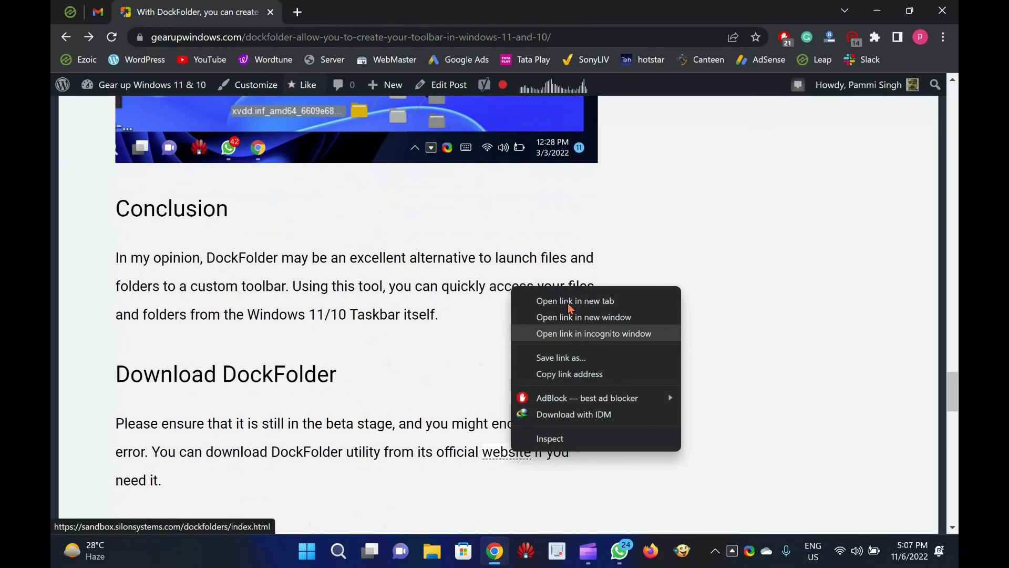
click(532, 293)
key(ctrl+Tab)
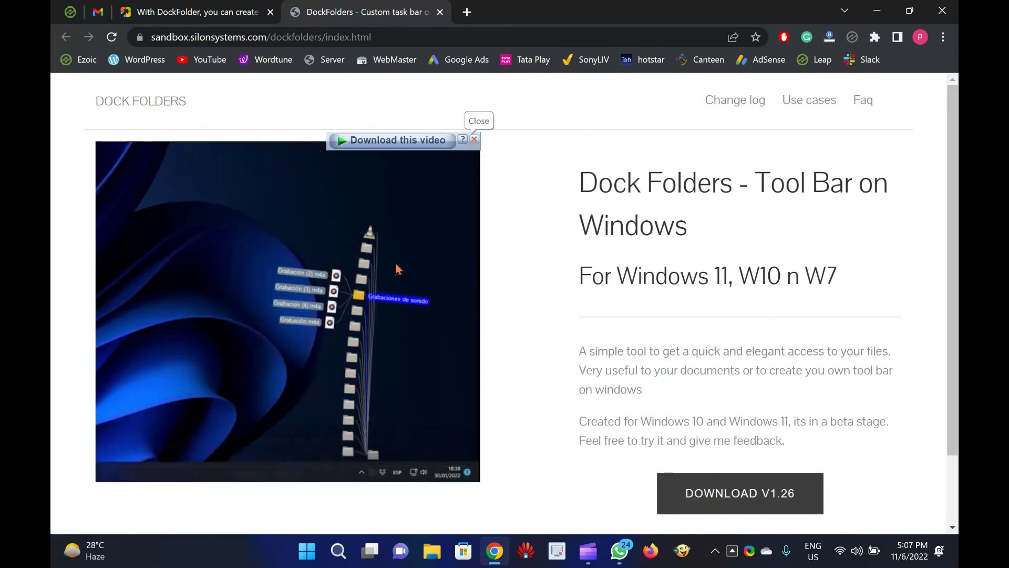
click(474, 140)
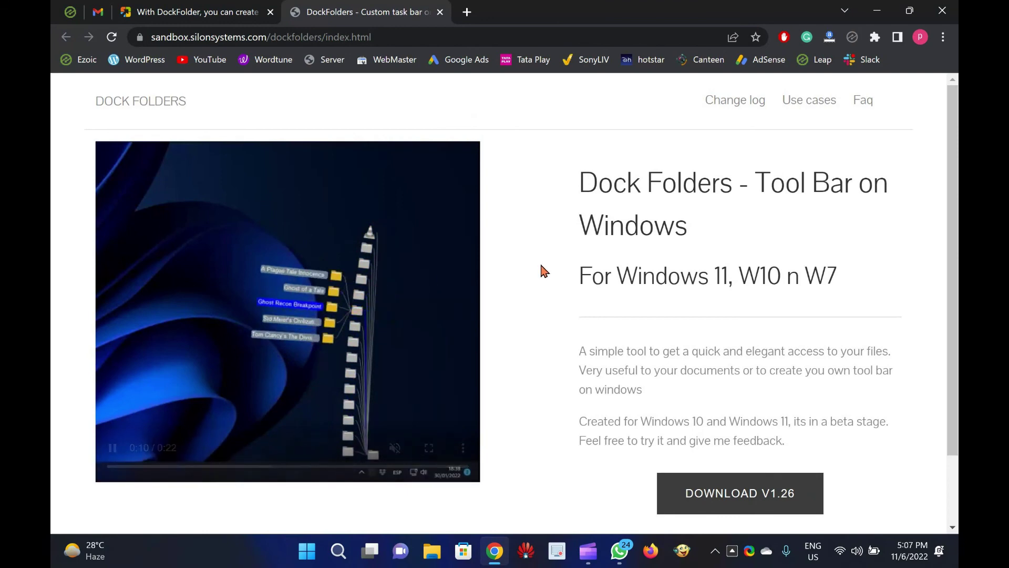